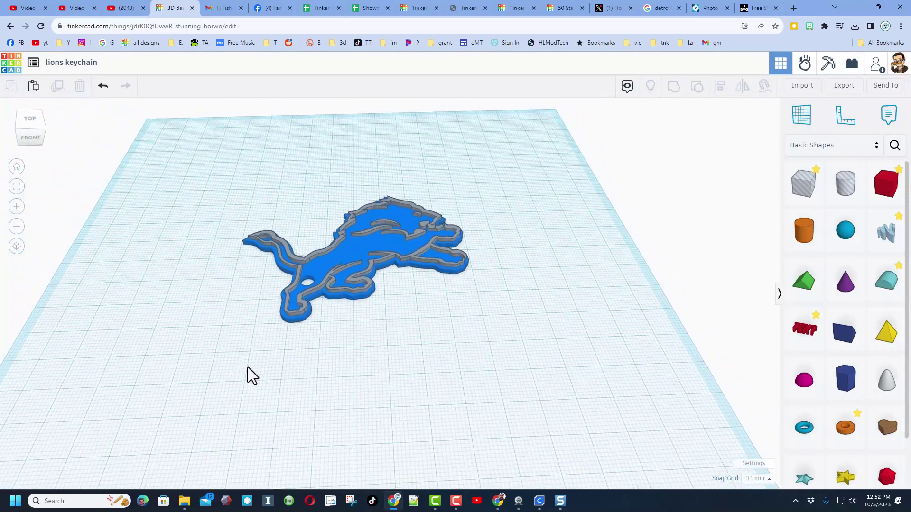
Orbit around the lion model, then switch to the Google 'detroit lions logo' image results.
mouse_move(262, 396)
right_down()
mouse_move(247, 365)
mouse_move(351, 328)
mouse_move(358, 289)
mouse_move(359, 346)
right_up()
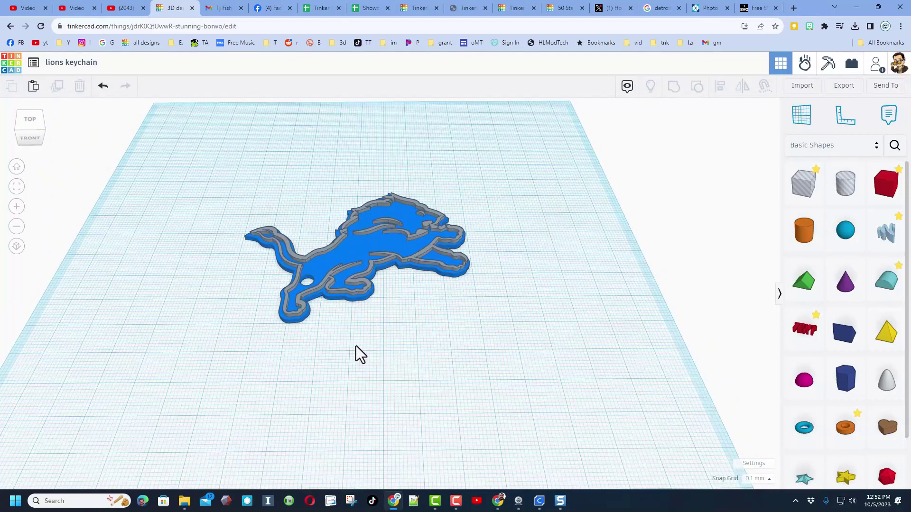
mouse_move(189, 291)
right_down()
mouse_move(217, 300)
mouse_move(263, 285)
right_up()
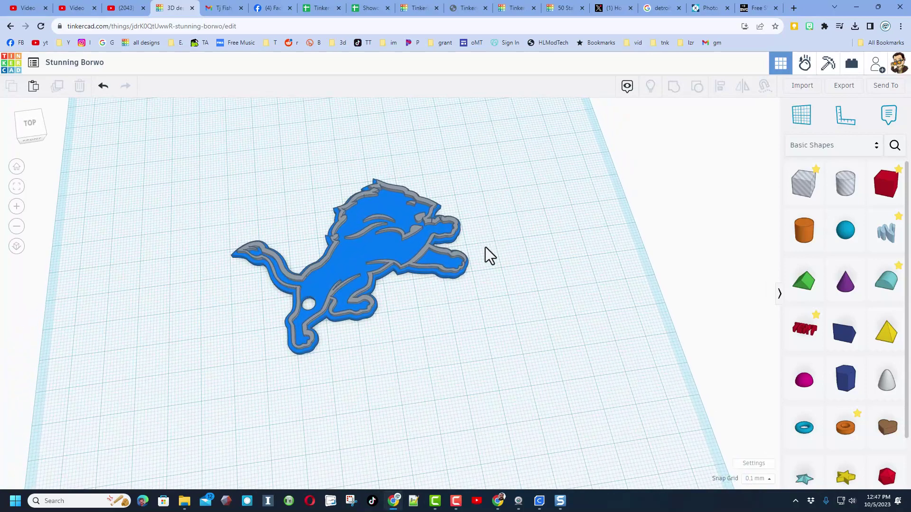
right_drag(484, 257, 339, 270)
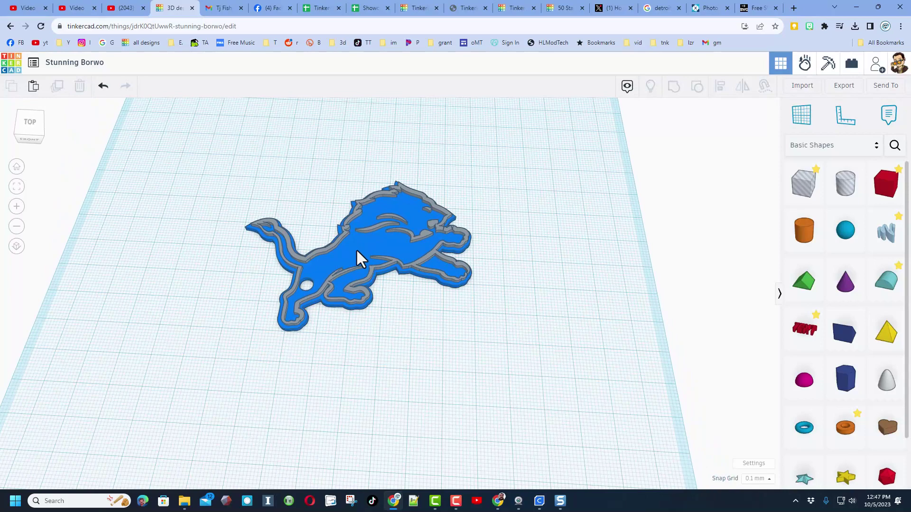
mouse_move(439, 268)
right_down()
mouse_move(388, 317)
mouse_move(368, 258)
mouse_move(450, 321)
right_up()
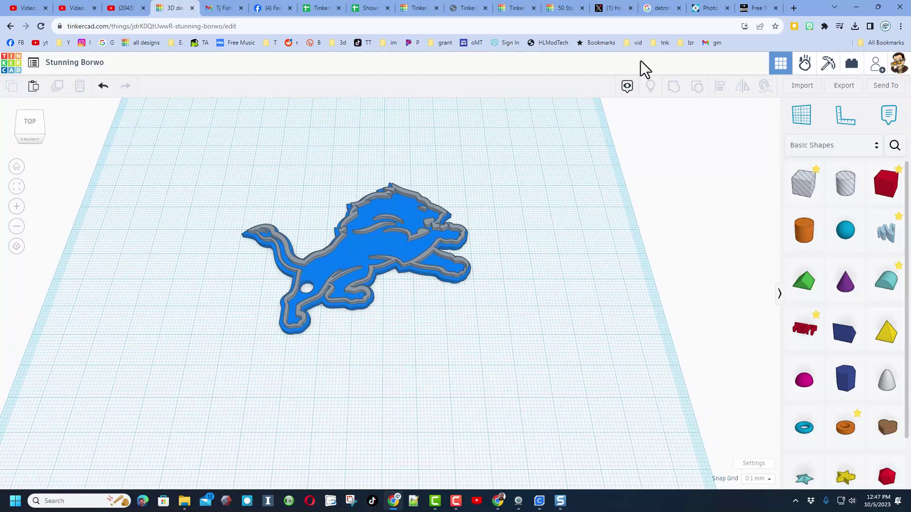
click(660, 10)
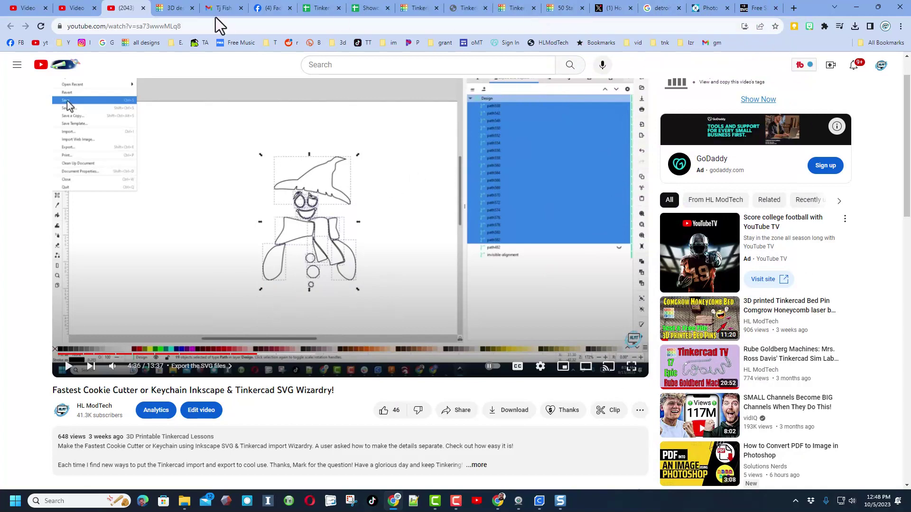
Return to the Tinkercad '3D design' tab showing the blue Detroit Lions keychain.
click(172, 8)
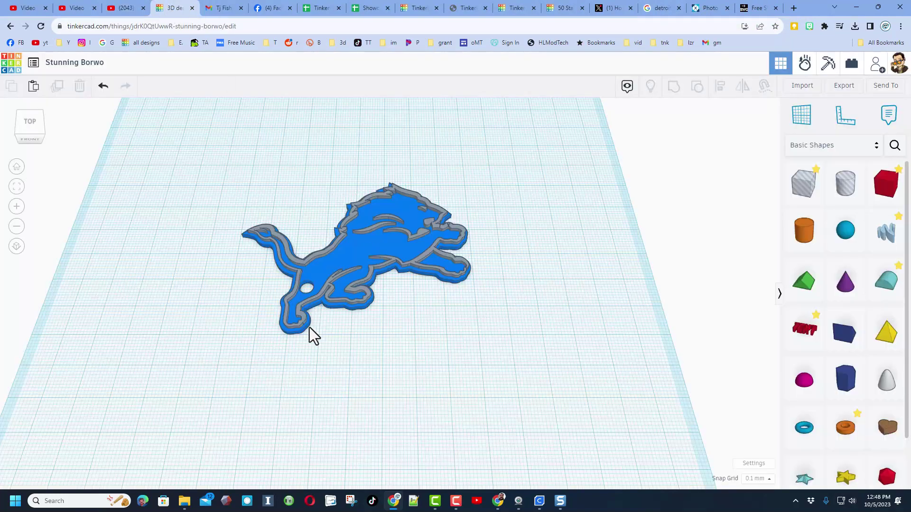
Reposition the lion keychain on the workplane and bring up the OBJ/STL/GLB/SVG export choices.
mouse_move(506, 250)
right_down()
mouse_move(454, 315)
mouse_move(479, 315)
right_up()
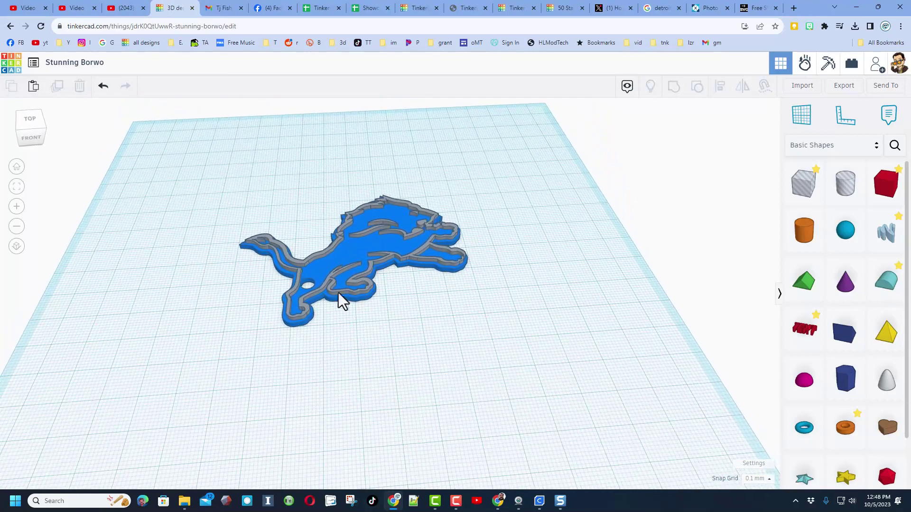
click(321, 271)
mouse_move(321, 271)
mouse_down()
mouse_move(310, 293)
mouse_move(309, 283)
mouse_up()
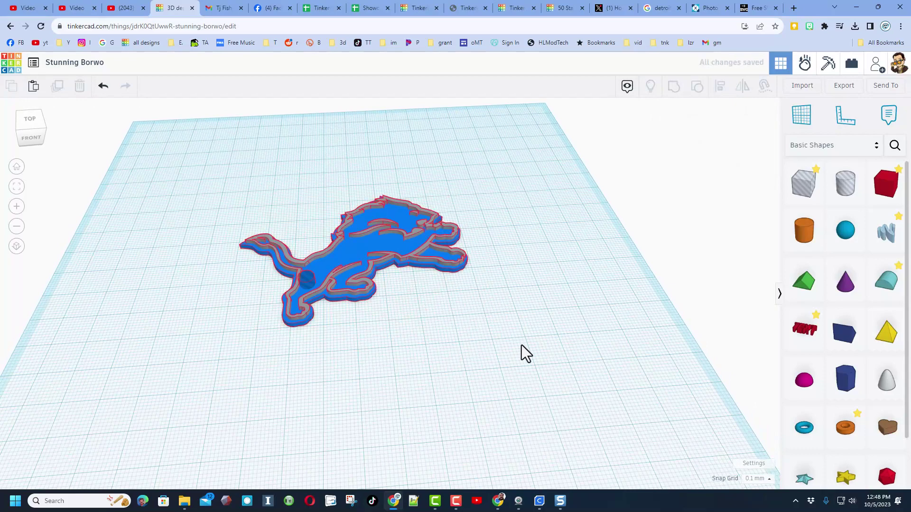
mouse_move(522, 345)
right_down()
mouse_move(503, 367)
mouse_move(427, 292)
right_up()
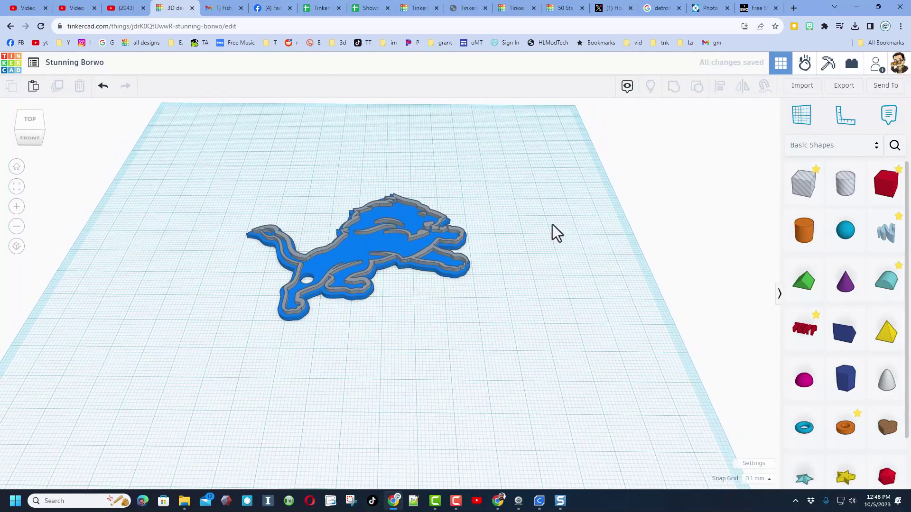
click(844, 86)
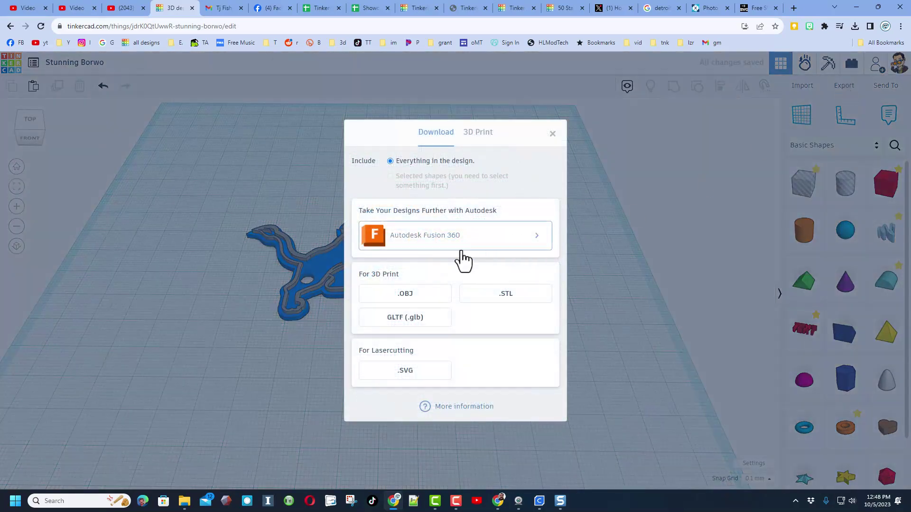
Try the STL download, cancel the Save As window, and retitle the design 'lions keychain'.
click(507, 299)
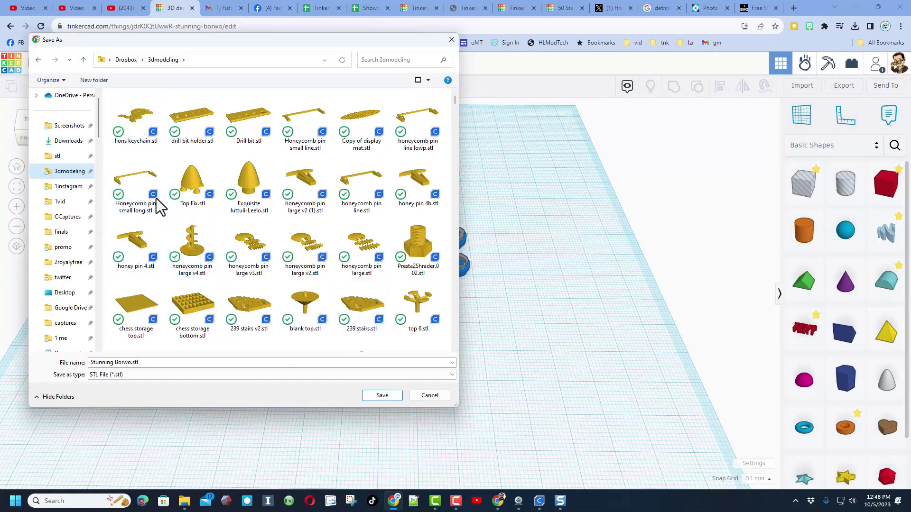
click(433, 397)
click(76, 63)
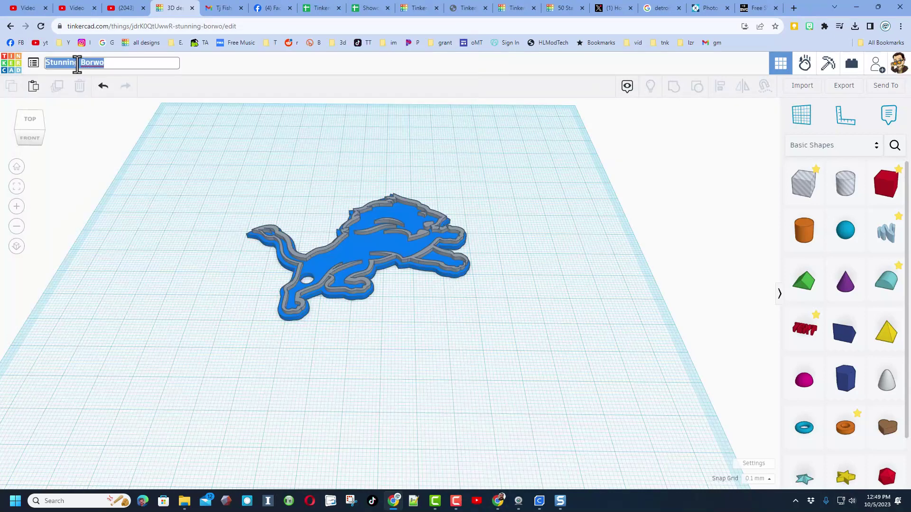
text(lions k)
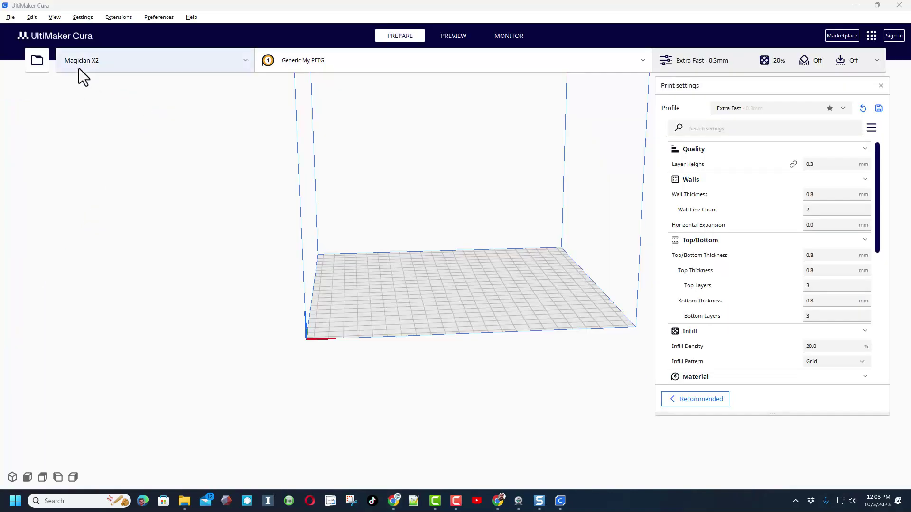
Switch Cura's printer to the Sovol SV06 and load lions keychain.stl onto the build plate.
click(87, 61)
scroll(121, 214, down, 3)
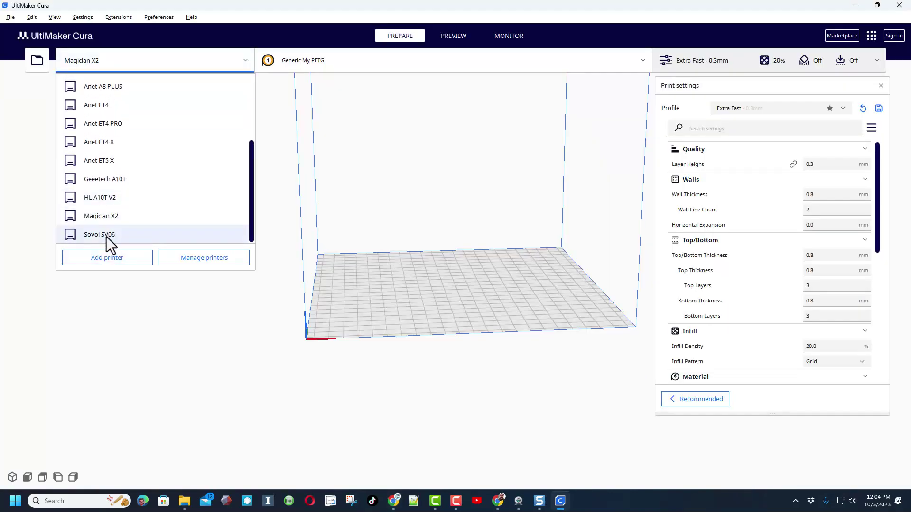
click(106, 236)
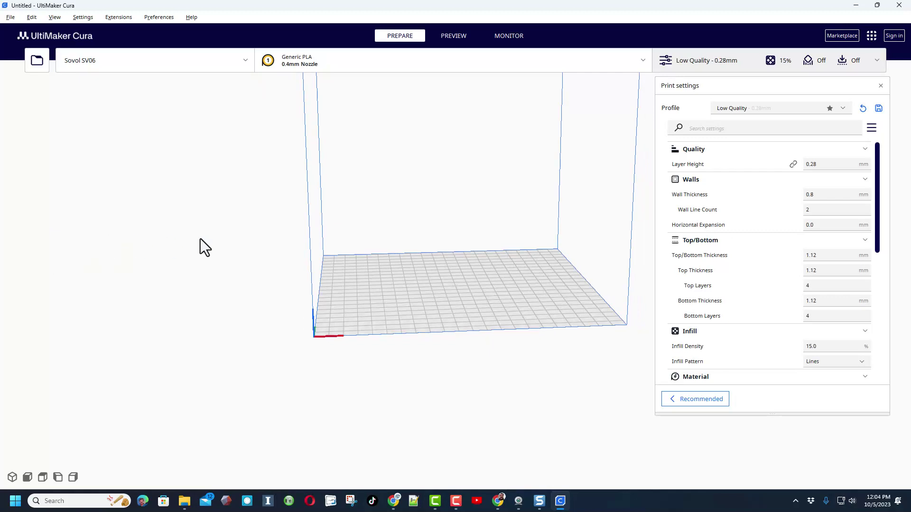
click(31, 65)
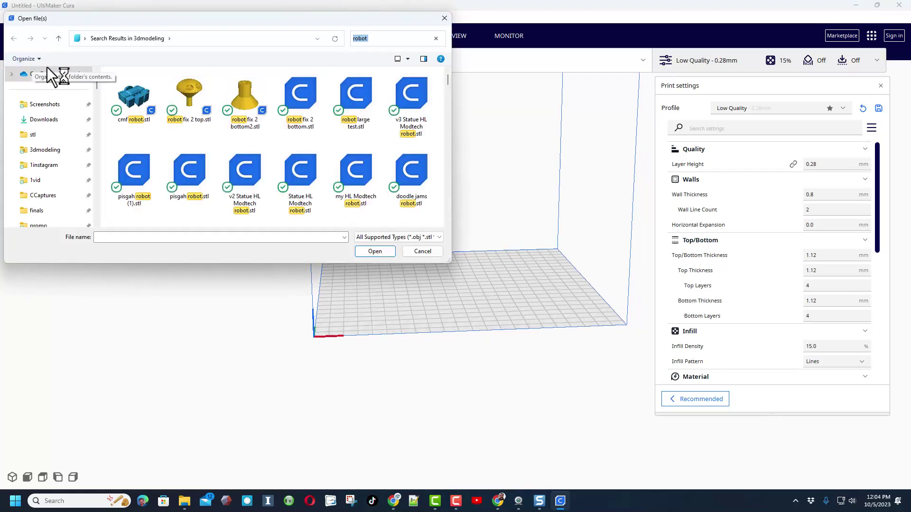
key(BackSpace)
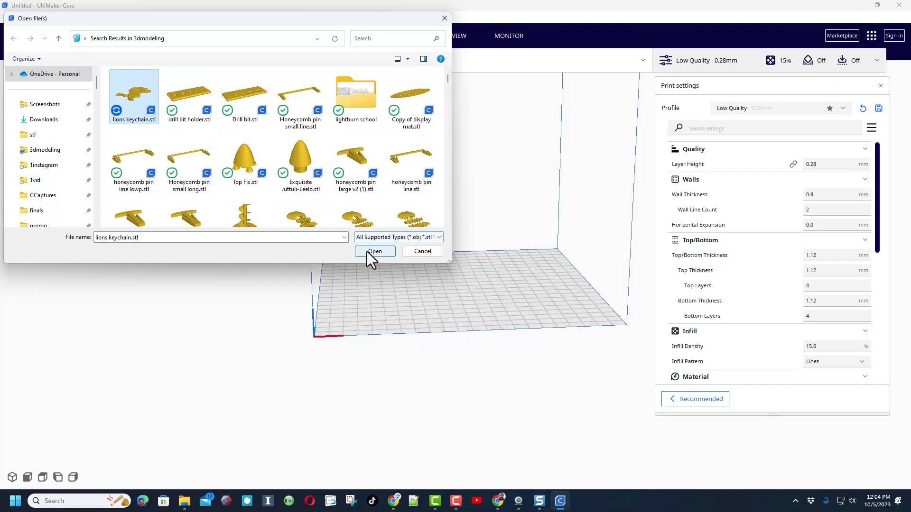
click(371, 253)
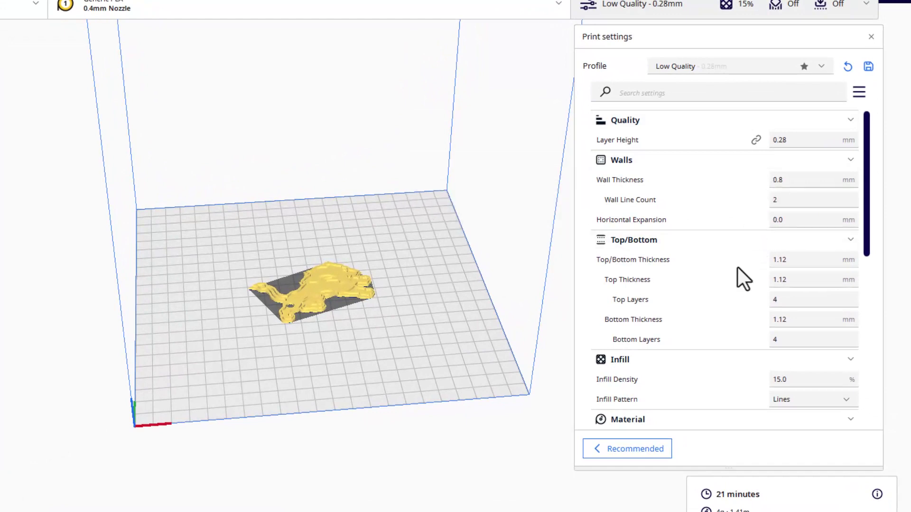
scroll(737, 270, down, 1)
scroll(726, 298, down, 2)
scroll(728, 297, down, 2)
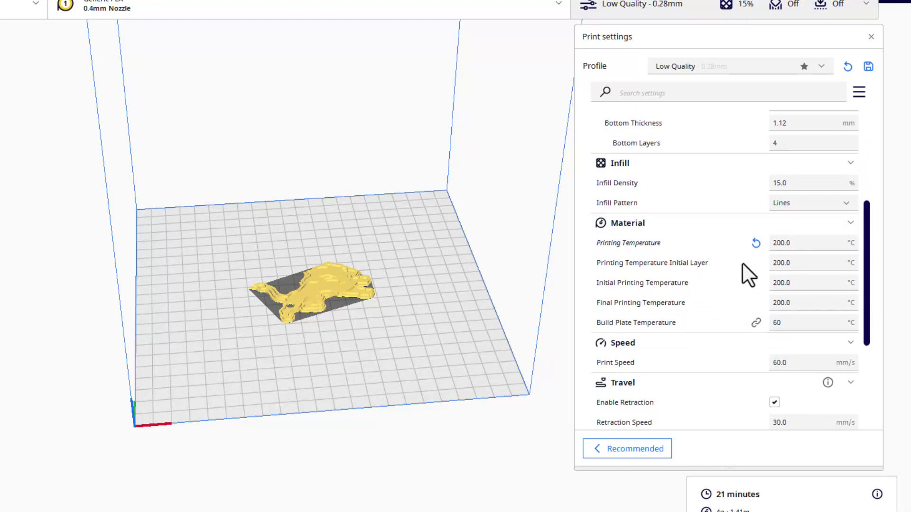
scroll(723, 302, down, 3)
scroll(712, 255, down, 1)
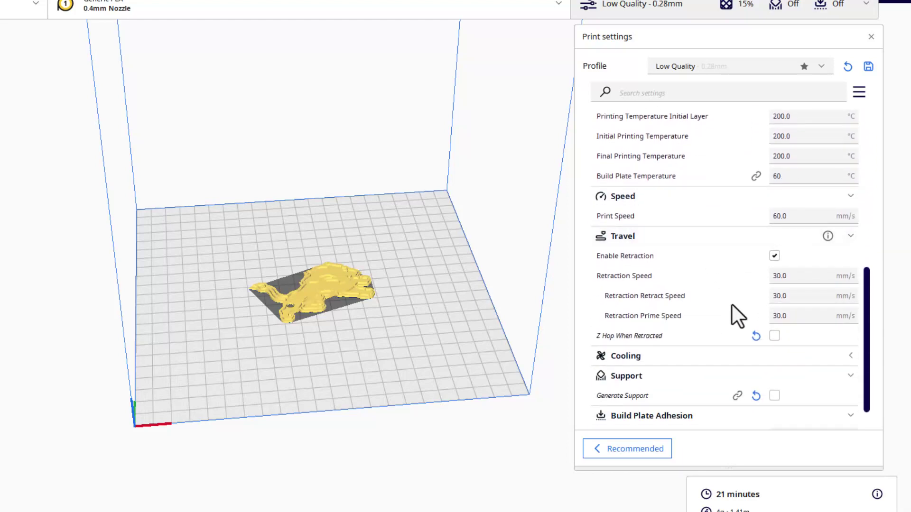
scroll(718, 342, down, 1)
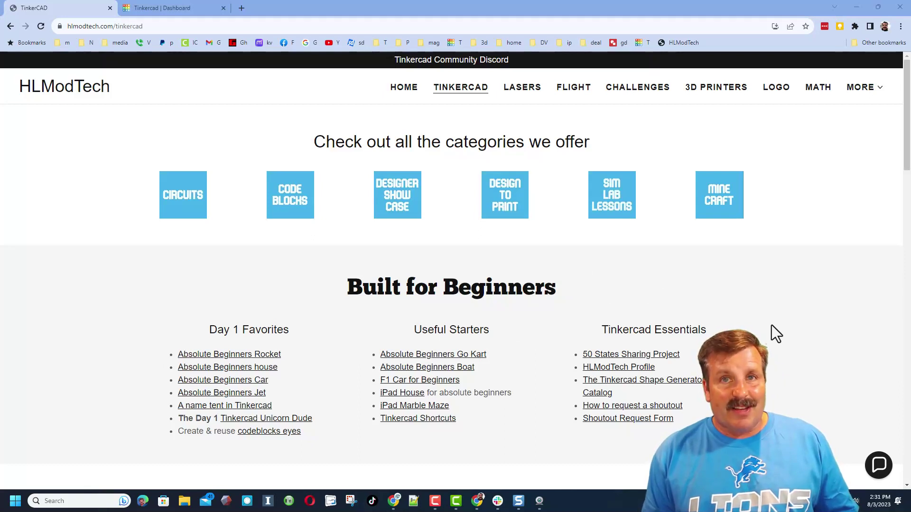
Open and dismiss the HLModTech contact chat, then follow the Tinkercad Community Discord banner.
click(879, 464)
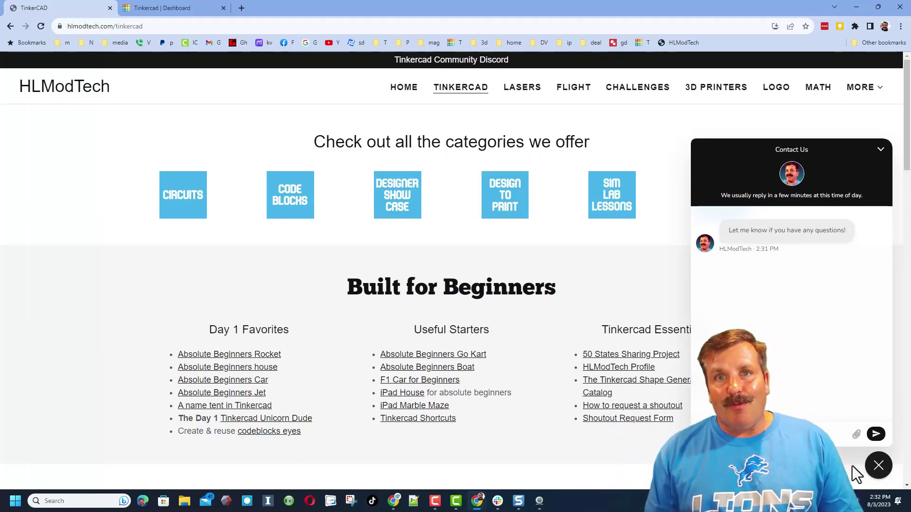
click(879, 465)
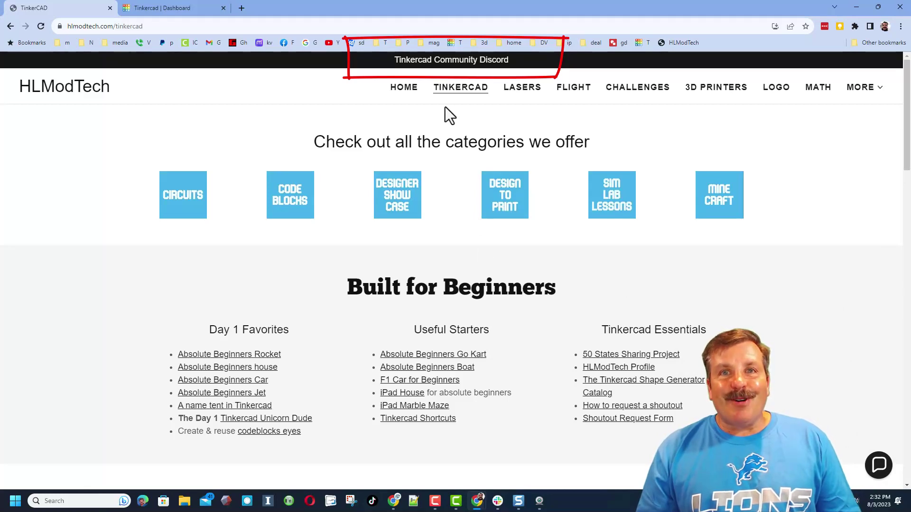
click(452, 64)
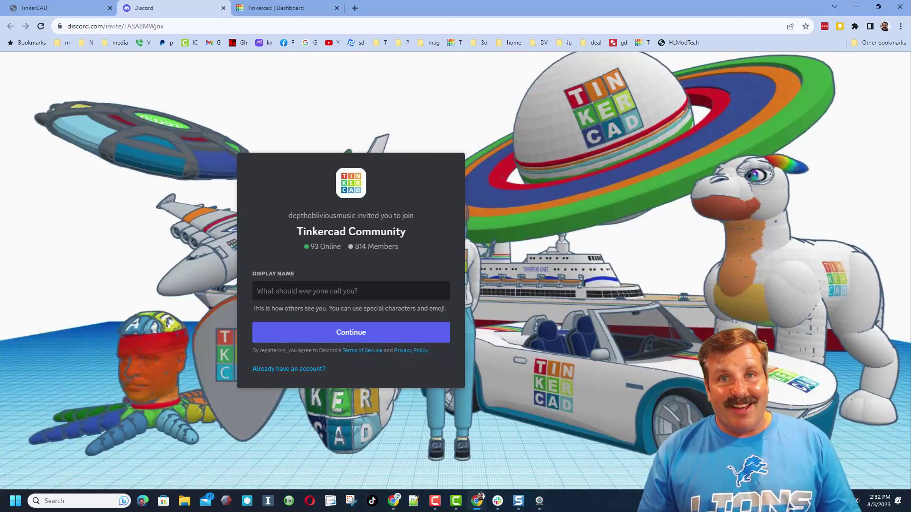
Switch back to the HLModTech Tinkercad page tab with Ctrl+1.
key(ctrl+1)
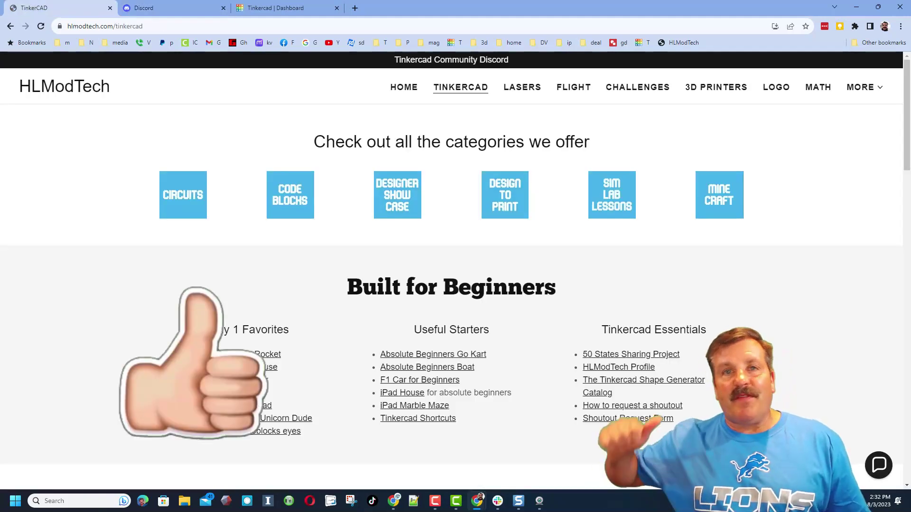